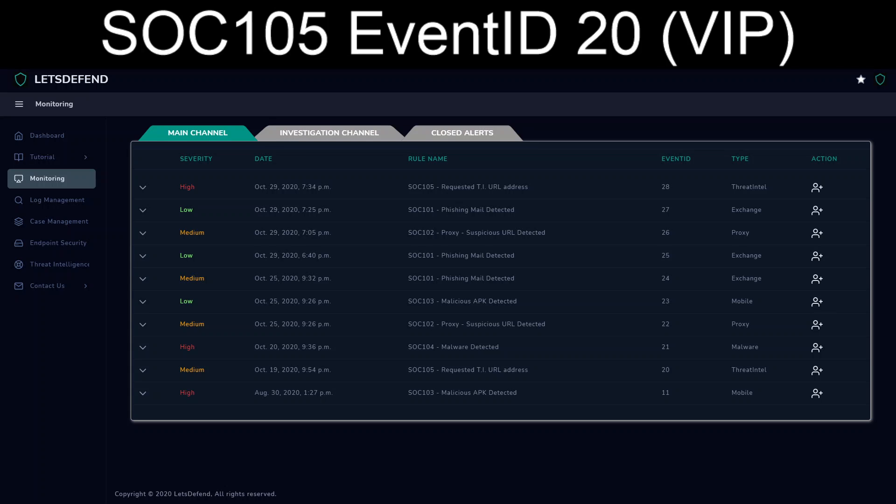
Step: Take ownership of the SOC105 alert with EventID 20 and expand its details in the investigation channel
left_click(142, 370)
scroll(501, 308, "down", 2)
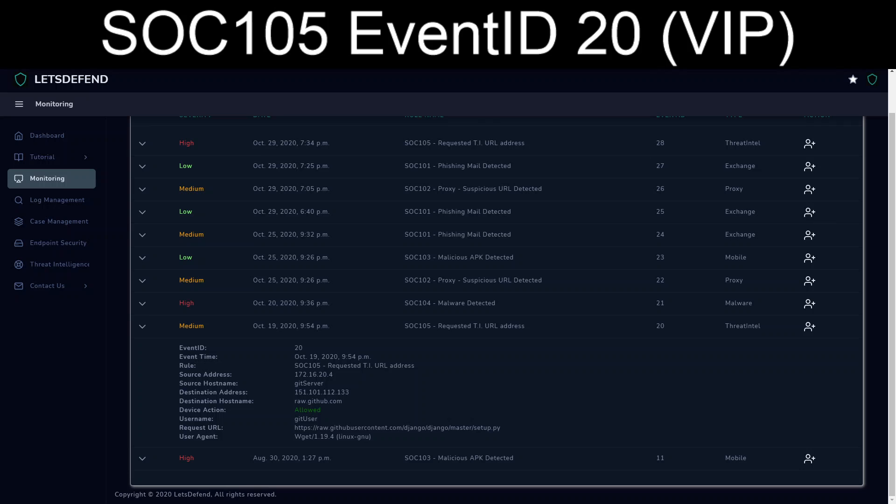
left_click(809, 326)
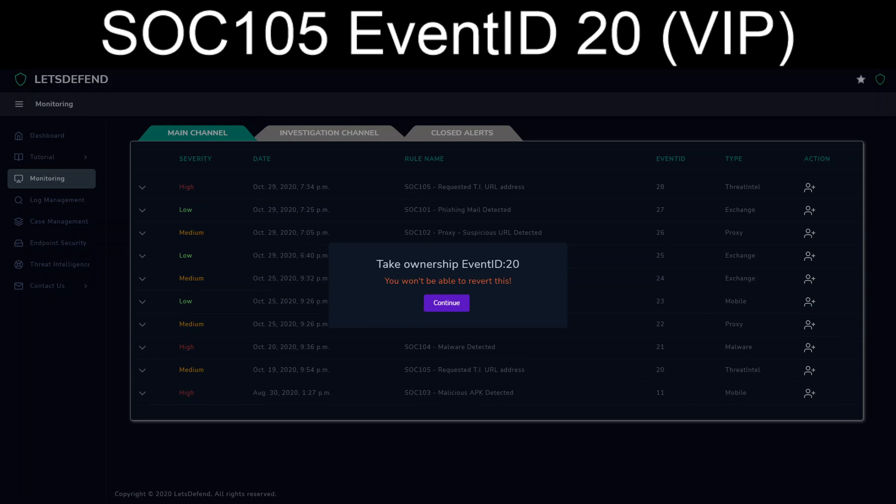
left_click(446, 303)
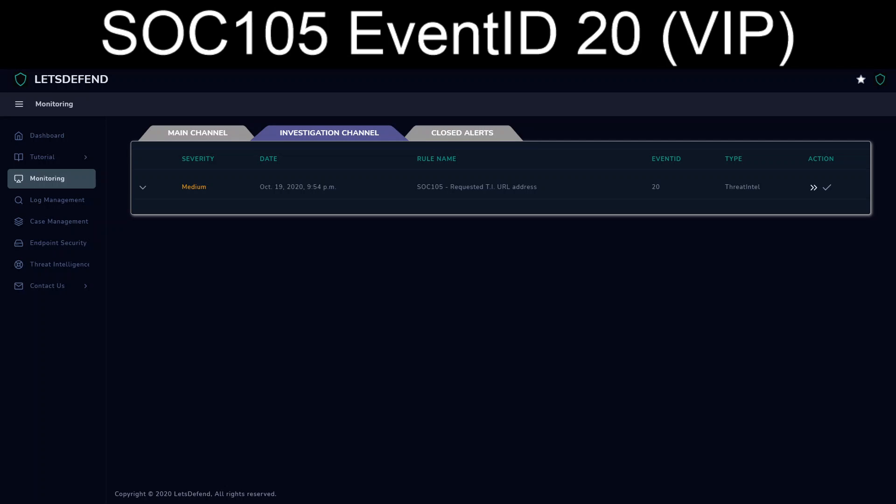
left_click(142, 187)
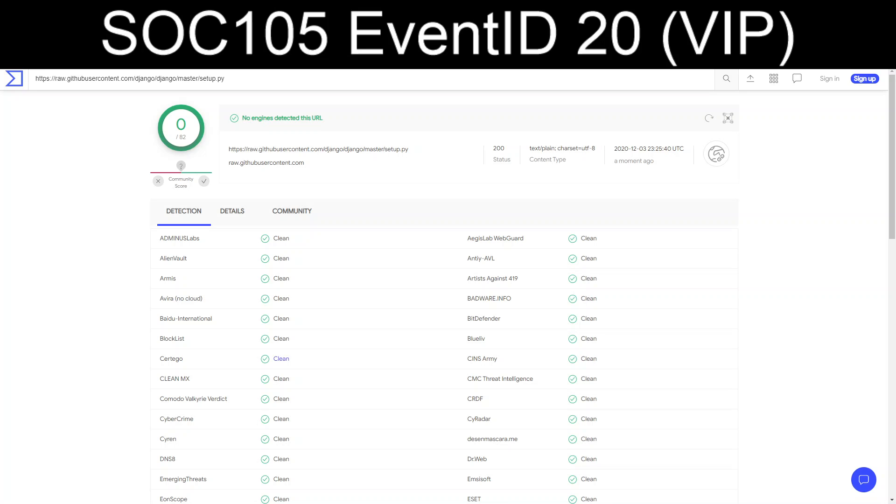
Step: Review the VirusTotal detection, details and community results for the requested setup.py URL
scroll(281, 278, "down", 8)
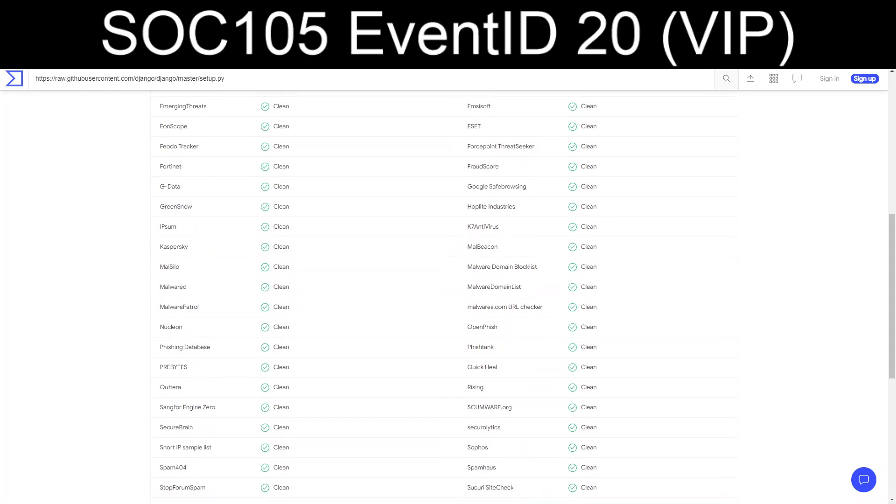
scroll(281, 279, "up", 8)
left_click(232, 211)
left_click(291, 210)
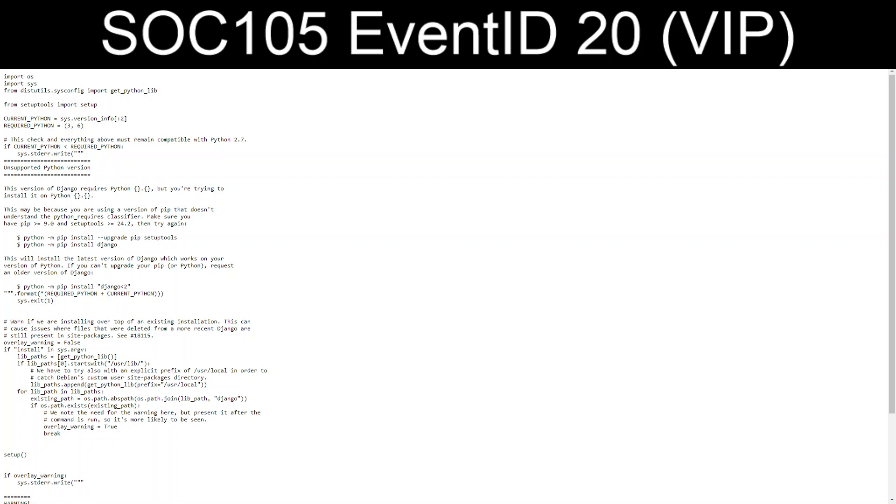
Step: Read through the source code of the requested Django setup.py file, and return to the LetsDefend alert
scroll(448, 286, "down", 5)
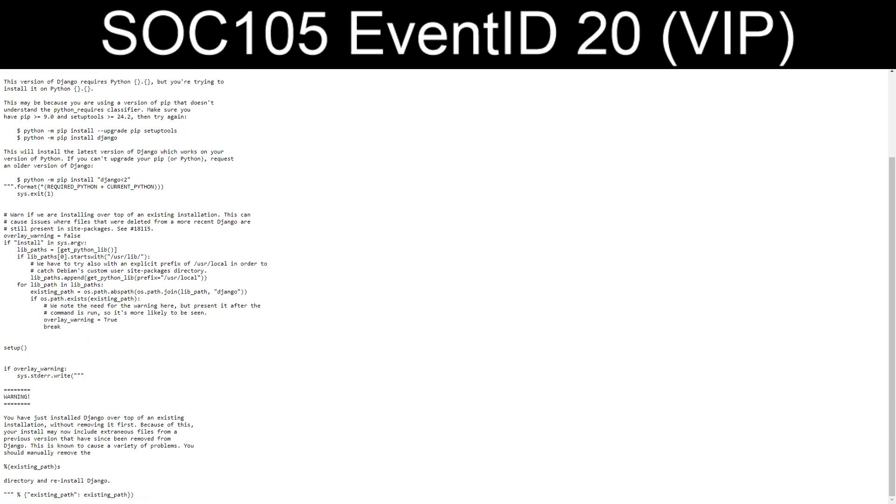
scroll(448, 286, "up", 5)
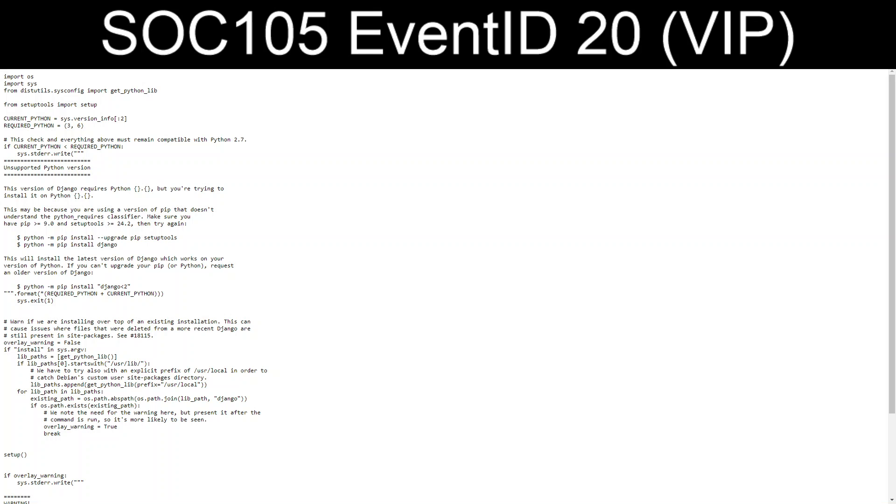
key("ctrl+shift+Tab")
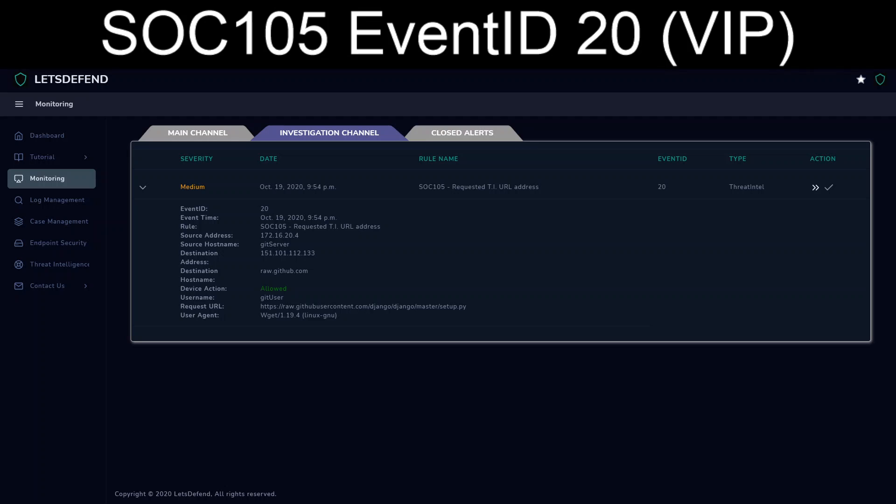
Step: Filter the LetsDefend logs by source address 172.16.20.4 and view the raw log of the matching proxy entry
left_click_drag(299, 235, 260, 236)
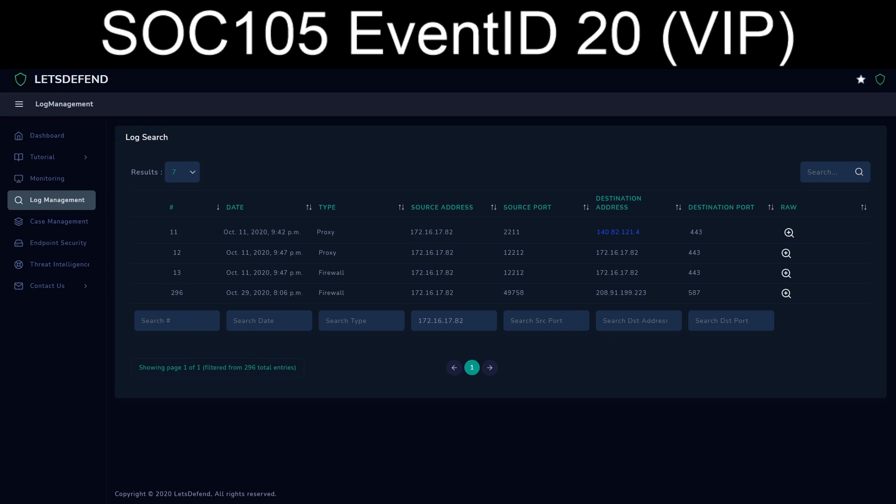
type("4")
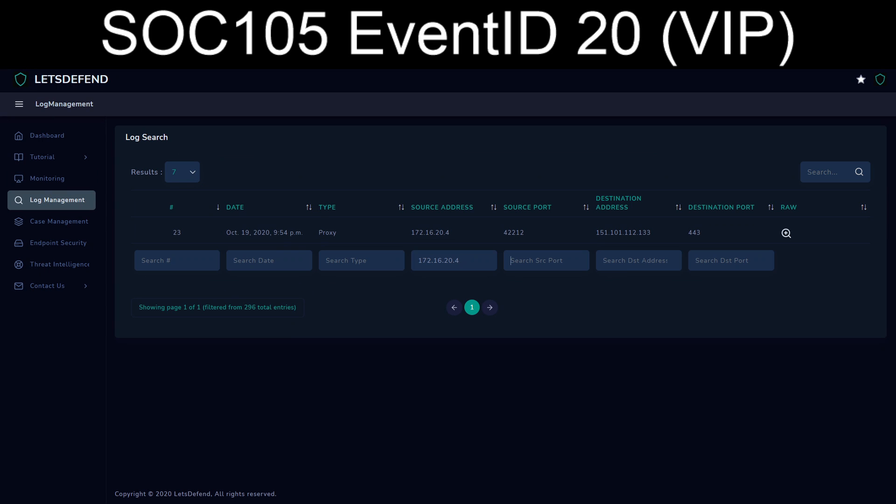
left_click(786, 233)
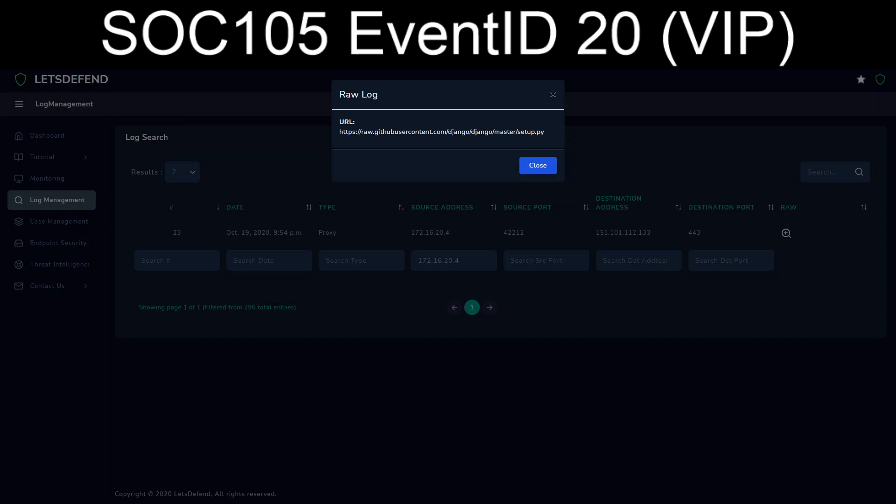
left_click(537, 165)
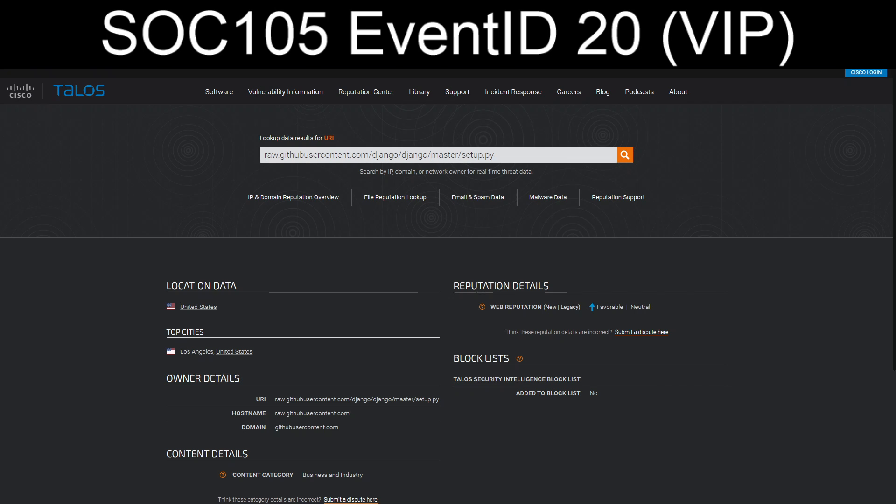
Step: Look up the destination address 151.101.112.133 in Cisco Talos and review its reputation and block list details
triple_click(379, 154)
type("151.101.112.133")
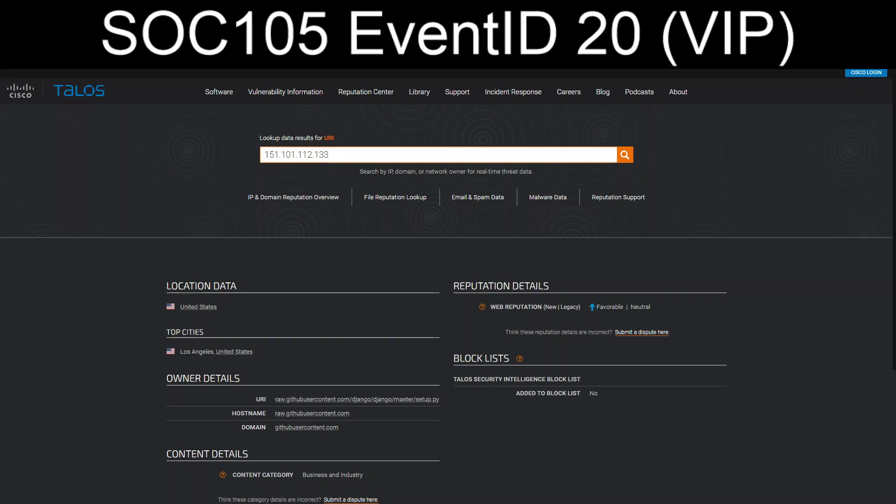
key("Return")
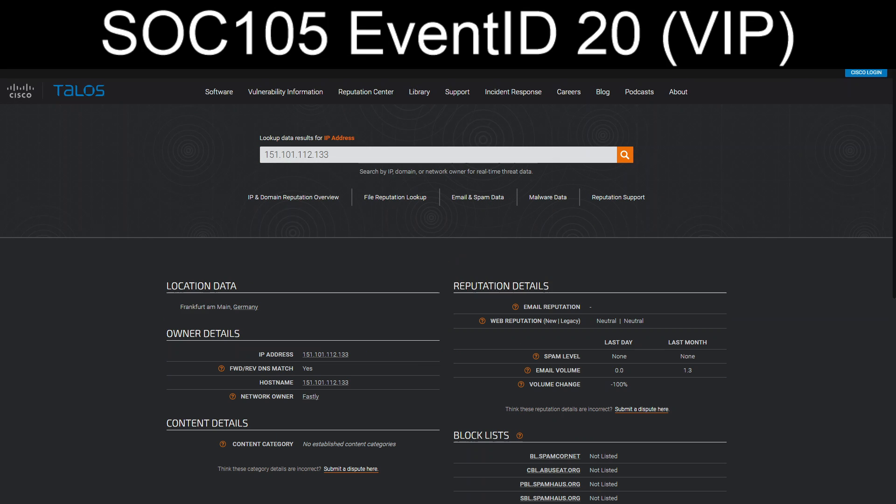
scroll(448, 285, "down", 1)
scroll(448, 286, "down", 2)
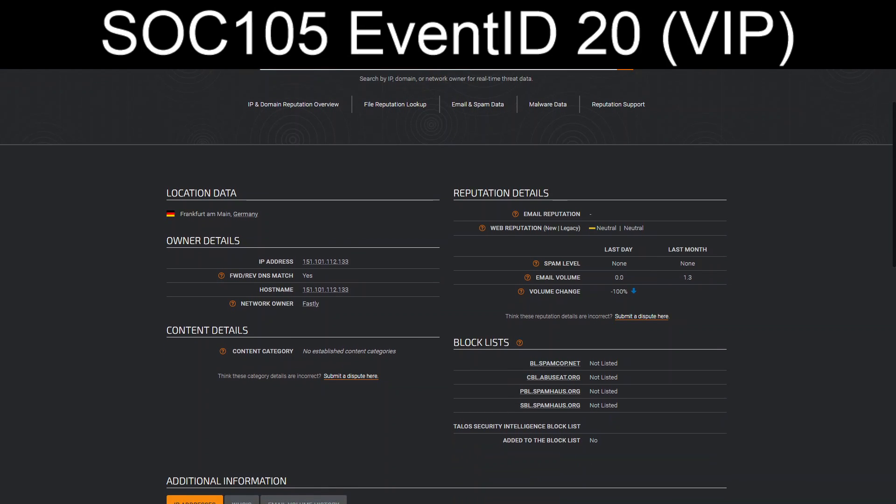
scroll(447, 285, "up", 1)
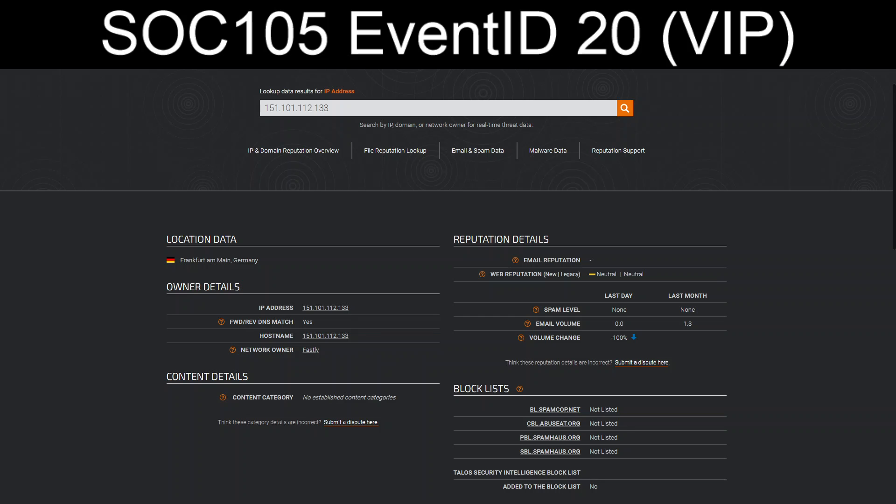
scroll(410, 430, "down", 4)
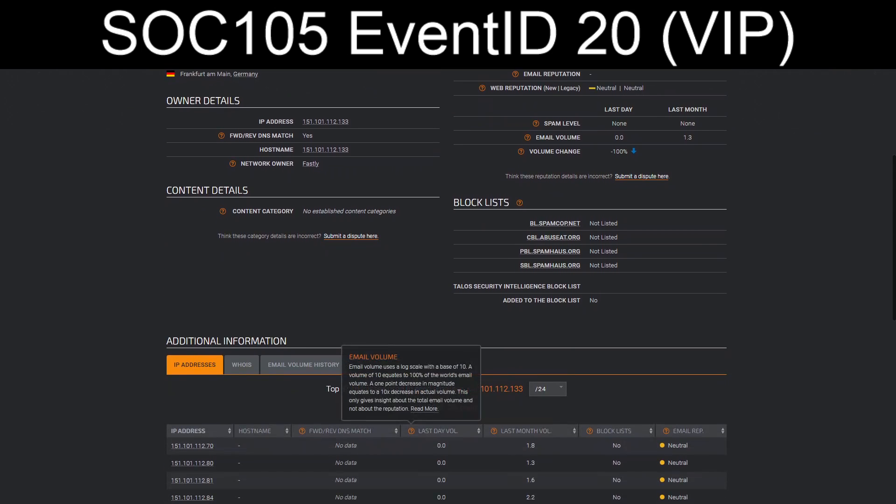
Step: Read the WHOIS record of the destination IP address
left_click(242, 365)
scroll(241, 364, "down", 6)
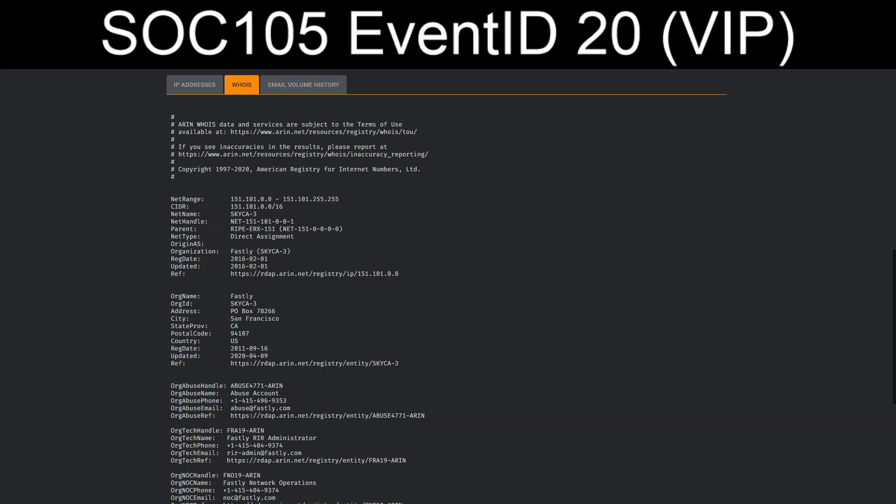
scroll(447, 286, "up", 11)
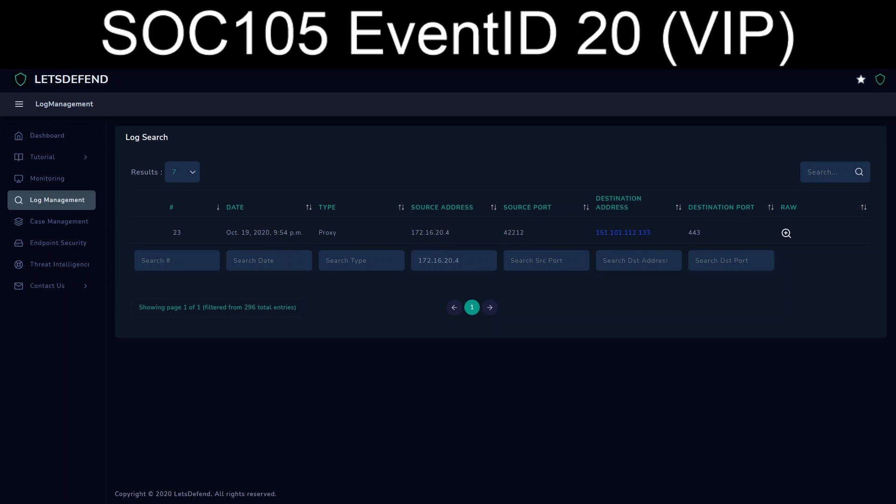
Step: Take the domain from the proxy entry's raw log and look up githubusercontent.com in Cisco Talos
left_click(786, 233)
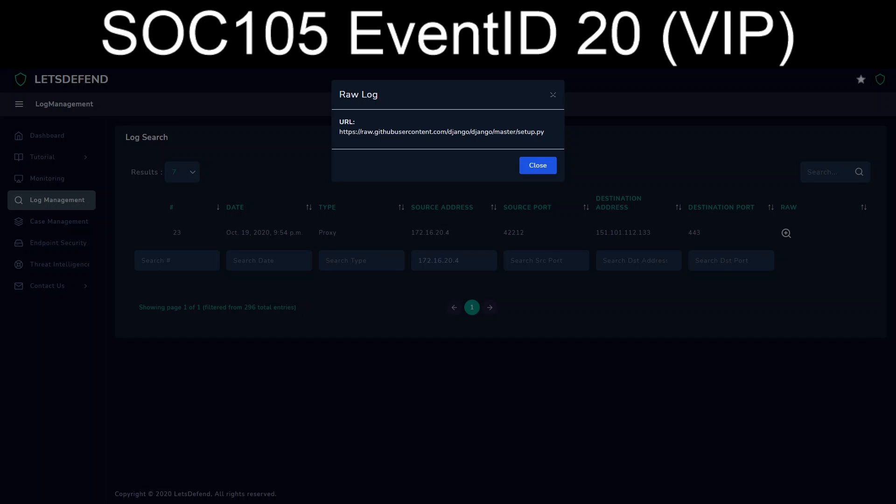
left_click_drag(446, 132, 380, 132)
key("ctrl+Tab")
left_click_drag(331, 155, 262, 154)
type("githubusercontent.com")
key("Tab")
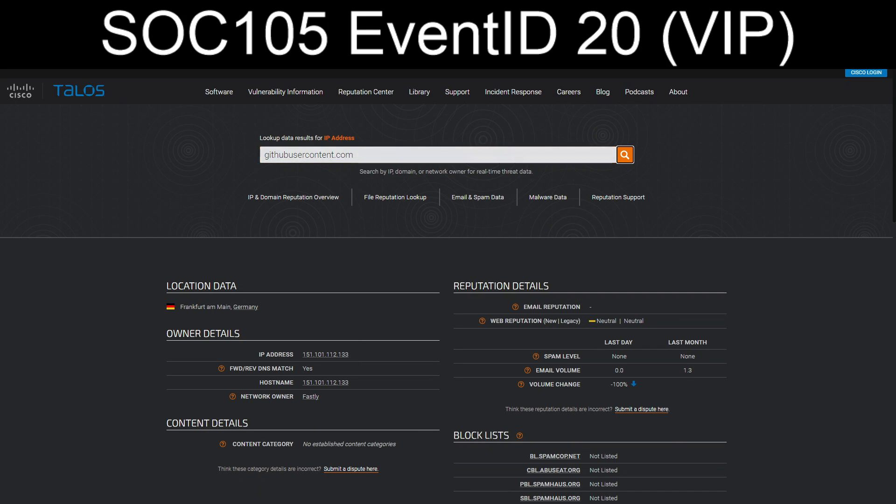
key("Return")
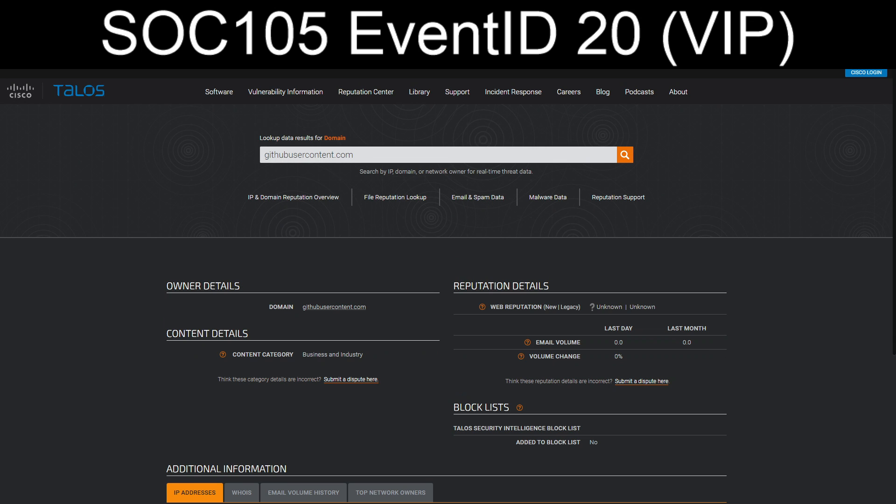
Step: Read the WHOIS record of githubusercontent.com down to its registrant, admin and tech organization entries
scroll(448, 280, "down", 1)
scroll(447, 280, "down", 2)
left_click(241, 306)
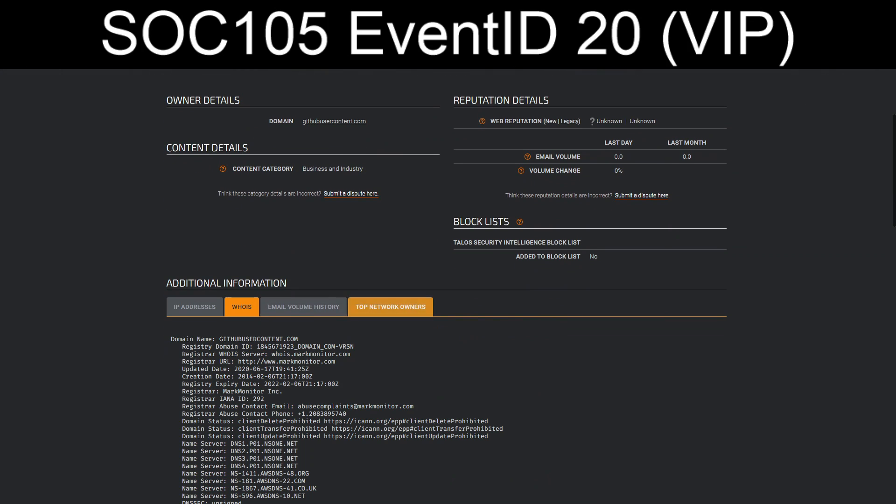
scroll(448, 280, "down", 4)
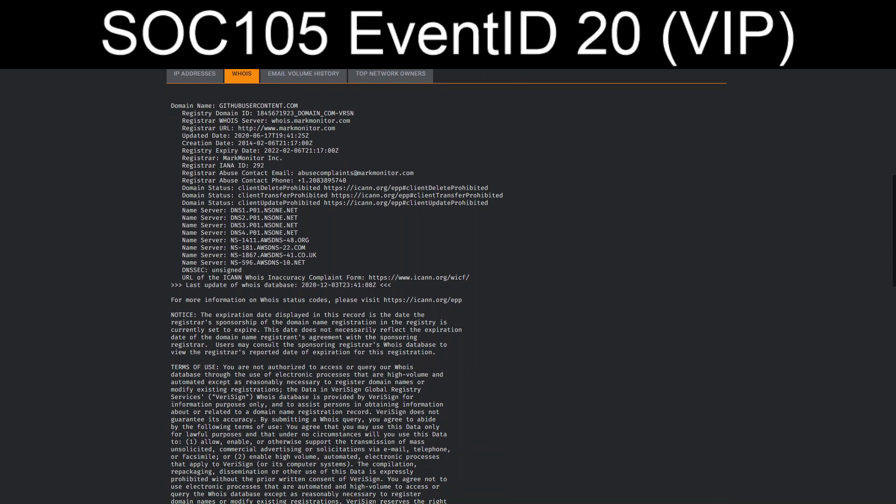
scroll(447, 280, "down", 5)
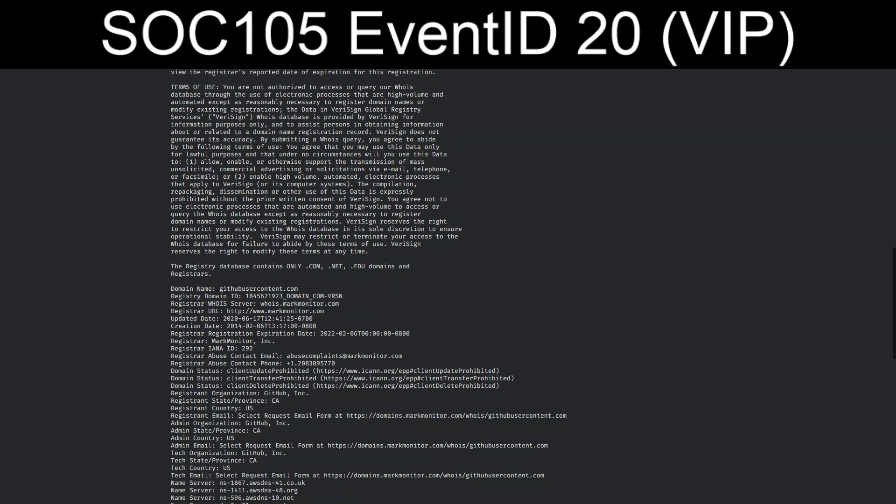
left_click_drag(287, 453, 170, 447)
left_click(170, 447)
Step: Switch to LetsDefend's endpoint list and check the browser history and command history of gitServer
key("ctrl+Tab")
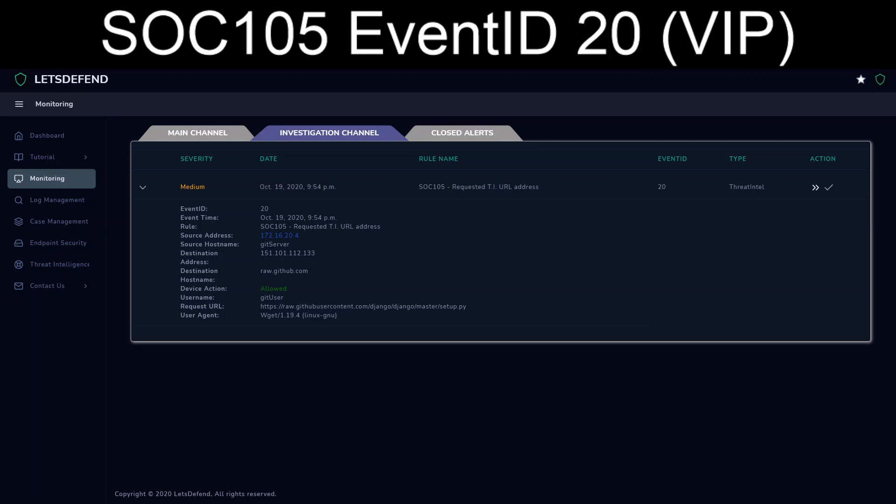
key("ctrl+Tab")
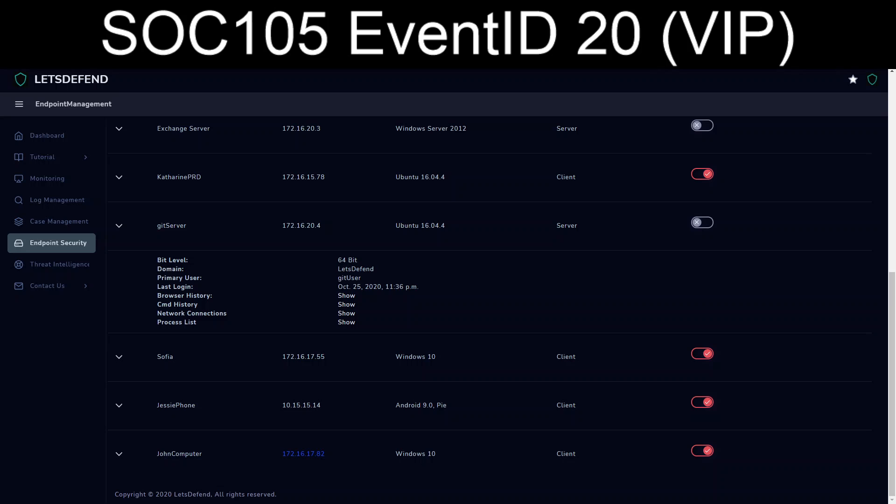
left_click(346, 295)
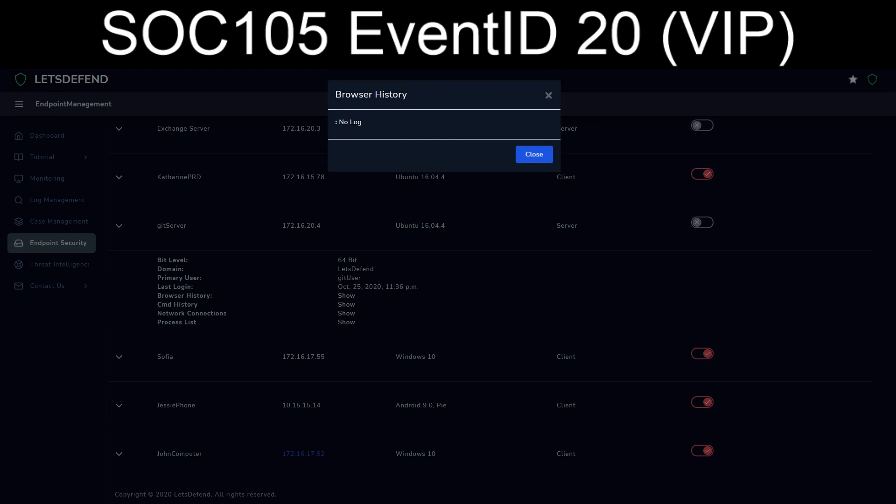
left_click(534, 154)
left_click(347, 304)
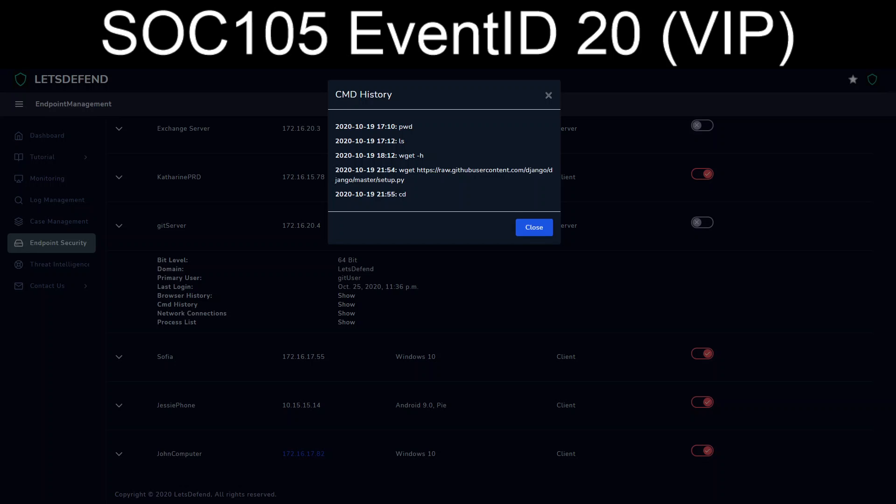
left_click(534, 228)
Step: Check gitServer's network connections and expand the top, python3 and wget entries in its process list
left_click(346, 313)
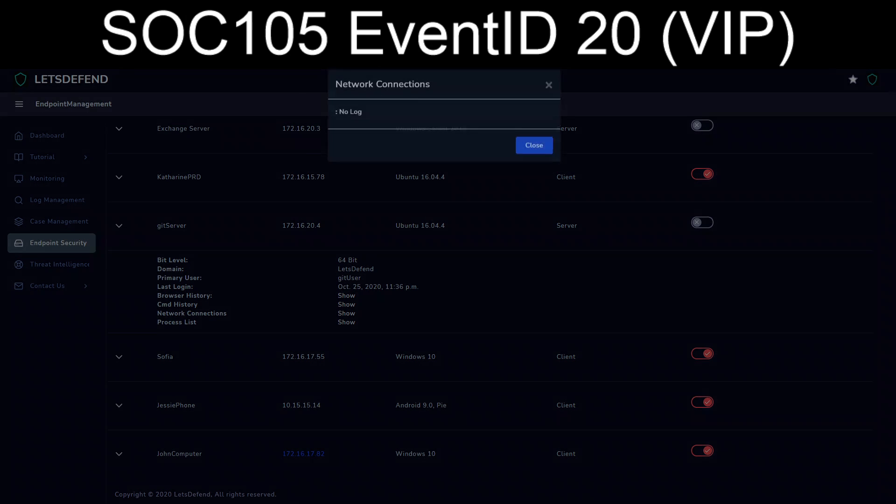
left_click(534, 155)
left_click(346, 322)
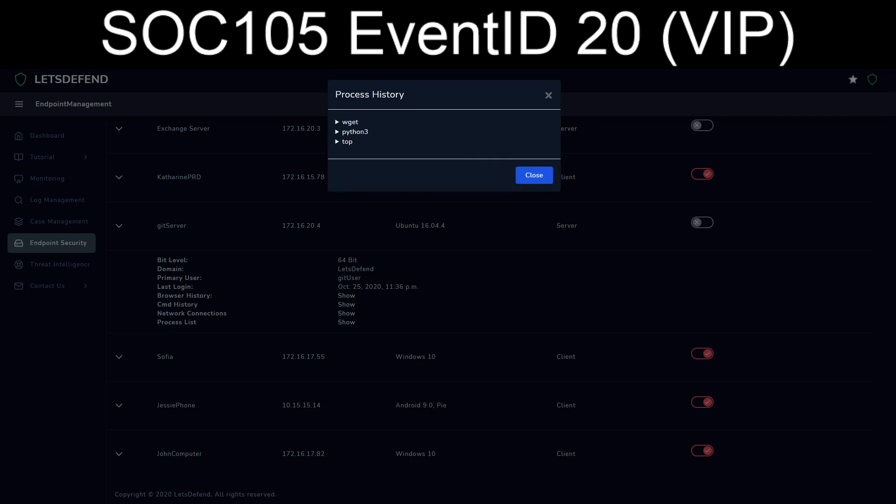
left_click(347, 141)
left_click(355, 132)
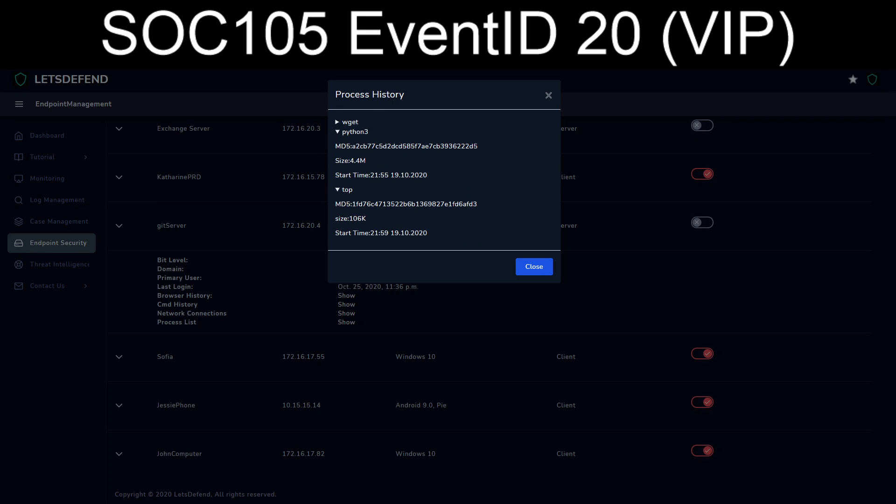
left_click(350, 122)
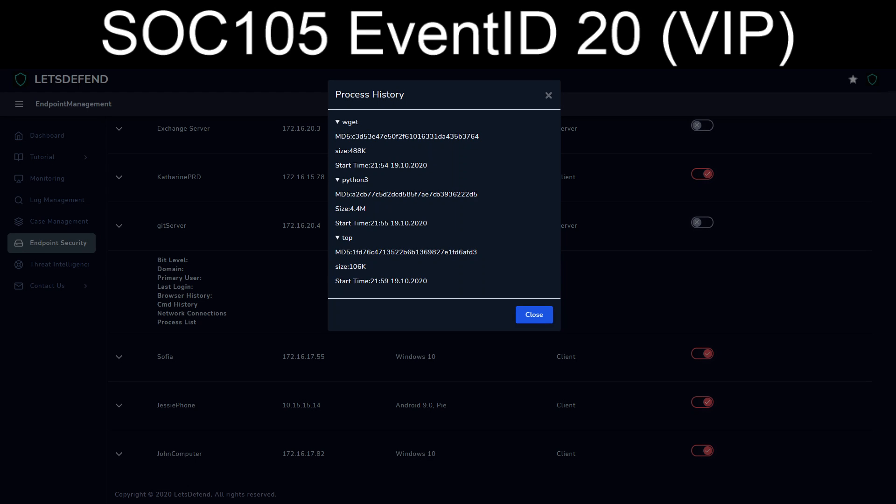
Step: Copy the MD5 hash of gitServer's wget process and look it up in VirusTotal
double_click(415, 136)
key("ctrl+c")
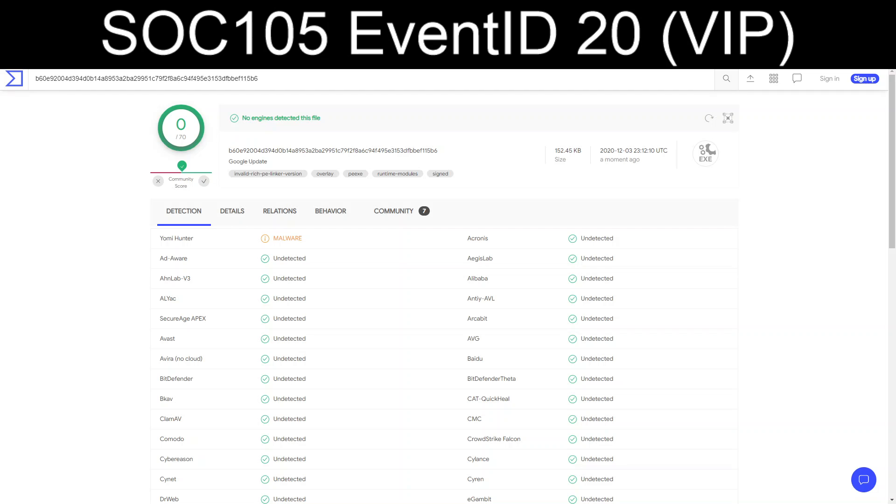
key("ctrl+a")
key("ctrl+v")
key("Return")
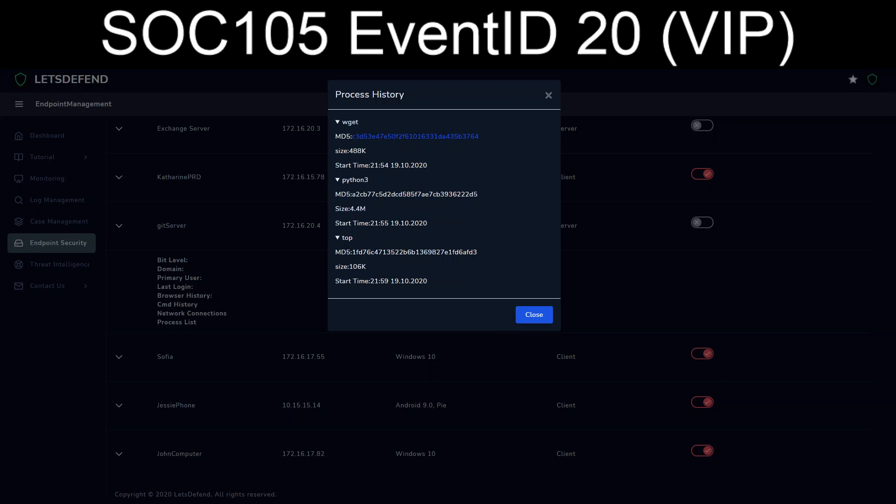
Step: Return to LetsDefend's process history, copy the python3 process's MD5 hash and look it up in VirusTotal
double_click(414, 194)
key("ctrl+c")
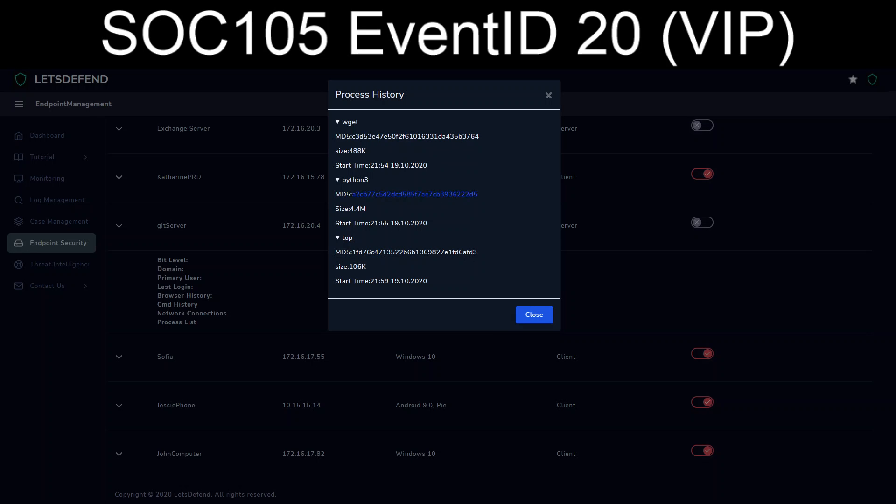
key("ctrl+Tab")
key("ctrl+a")
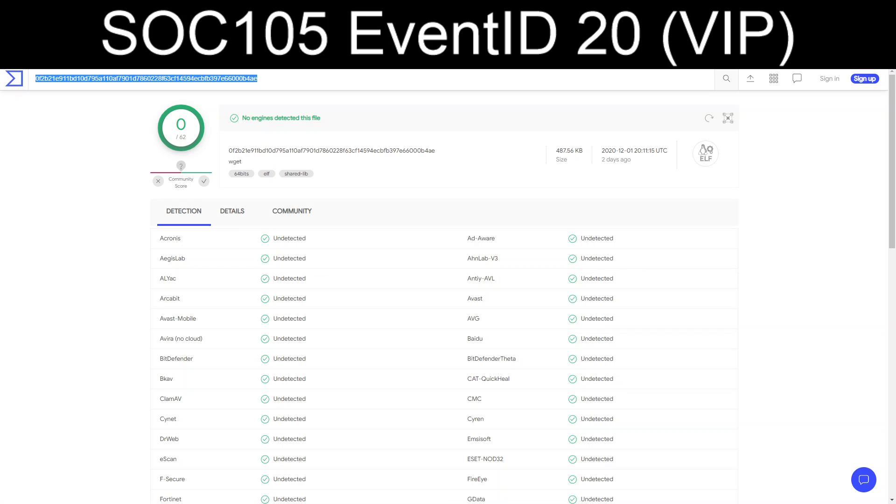
key("ctrl+v")
key("Return")
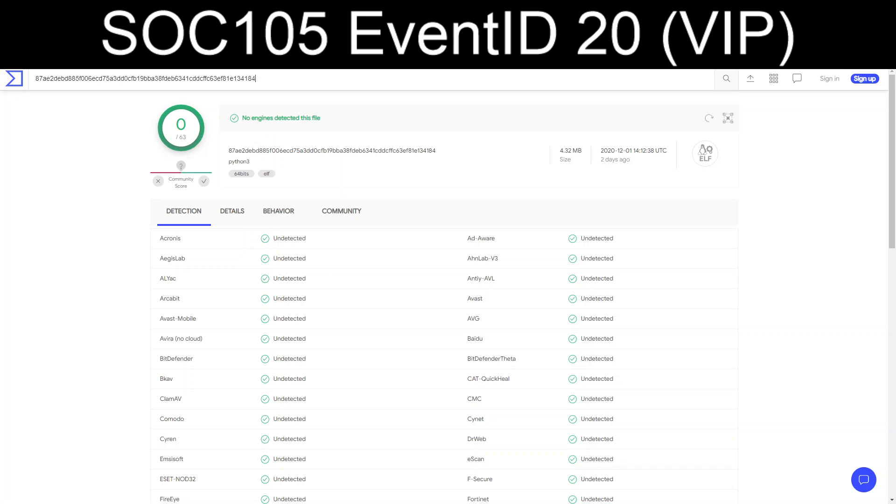
Step: Take the MD5 hash of the top process from LetsDefend's process history and check it in VirusTotal
key("ctrl+shift+Tab")
double_click(414, 252)
key("ctrl+c")
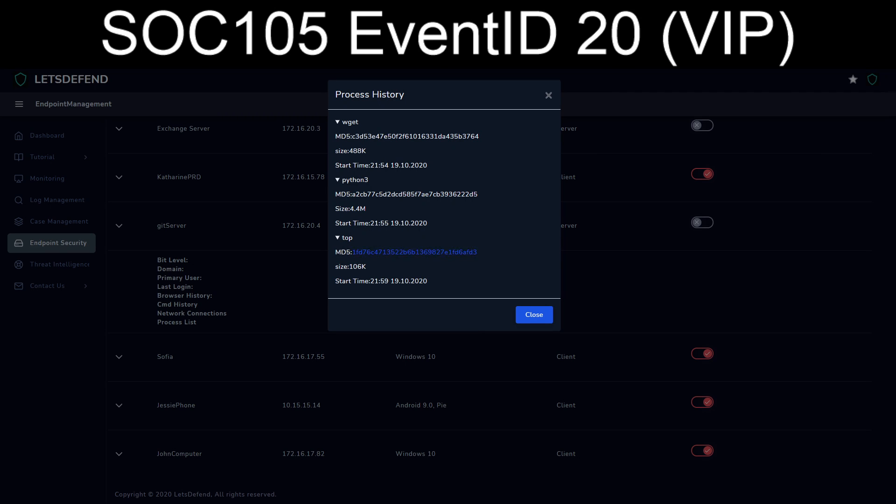
key("ctrl+Tab")
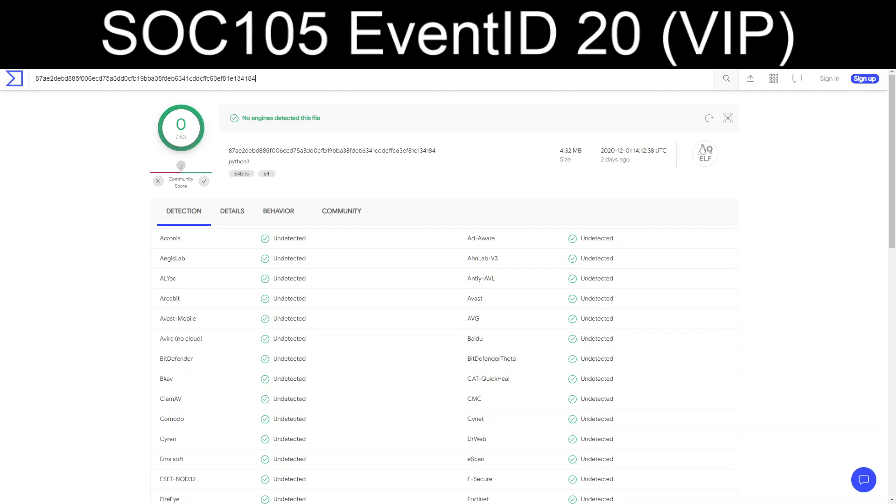
key("ctrl+a")
key("ctrl+v")
key("Return")
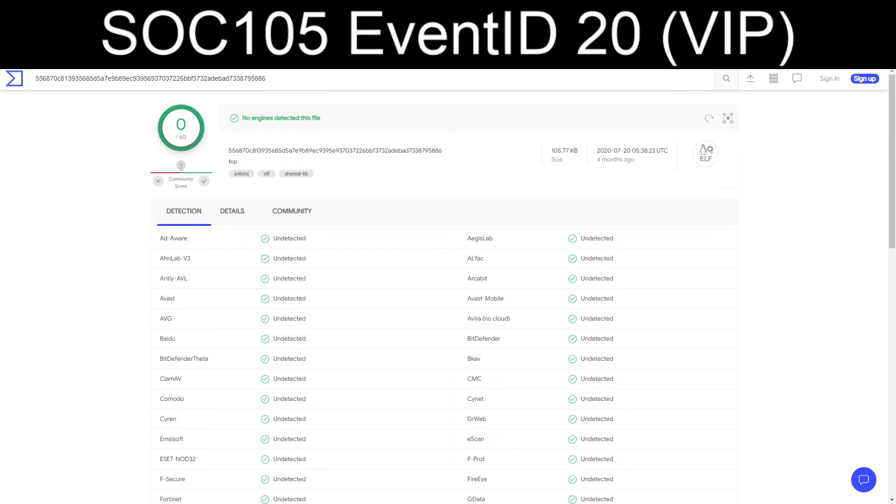
Step: Switch to LetsDefend's threat intelligence data and examine the entries for the raw.githubusercontent.com domain, its tag, score and source
key("ctrl+Tab")
scroll(496, 401, "up", 2)
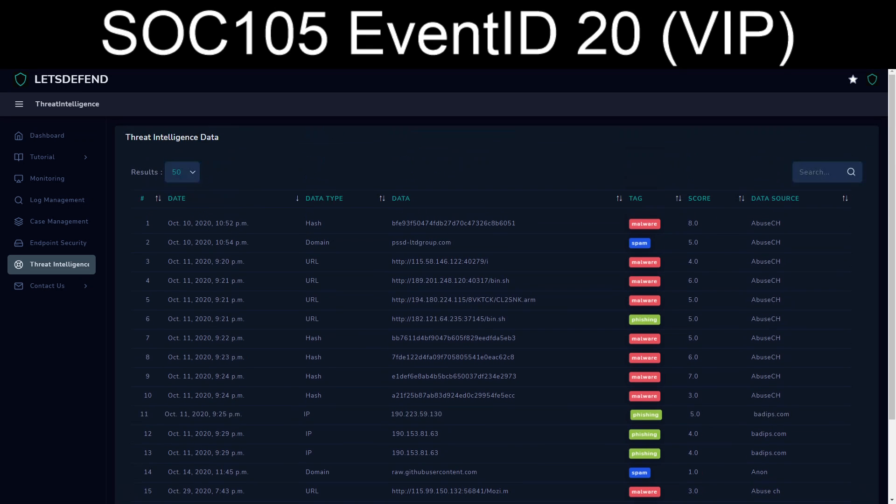
scroll(496, 308, "down", 2)
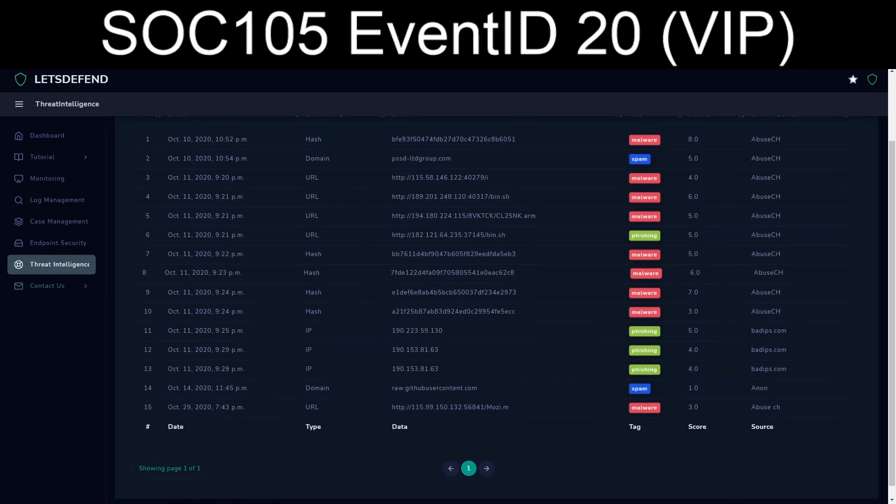
scroll(496, 267, "down", 1)
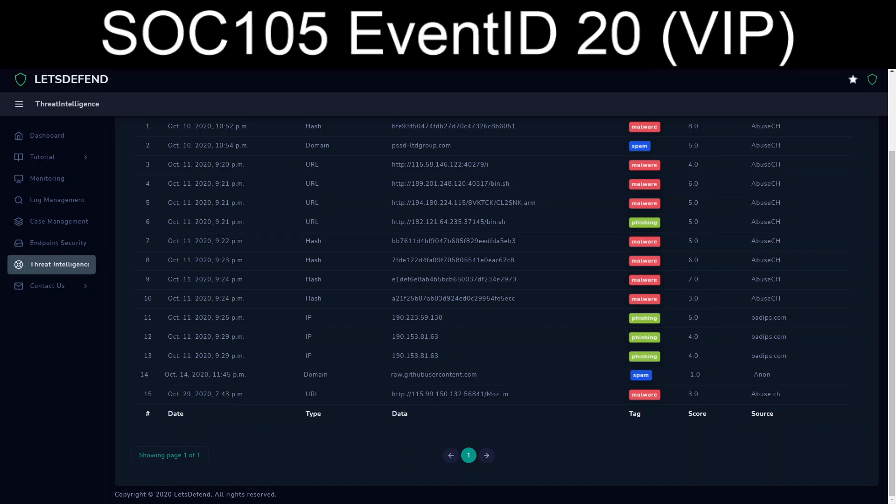
scroll(466, 375, "up", 2)
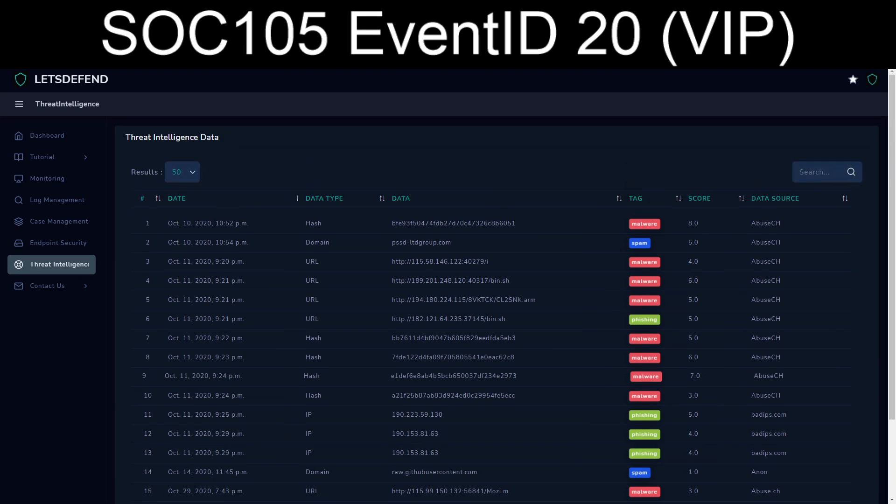
scroll(467, 375, "down", 2)
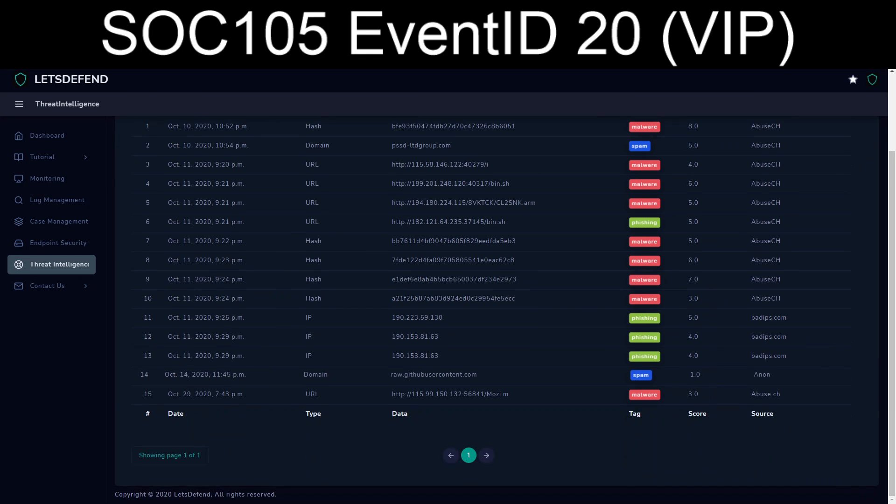
scroll(466, 374, "up", 2)
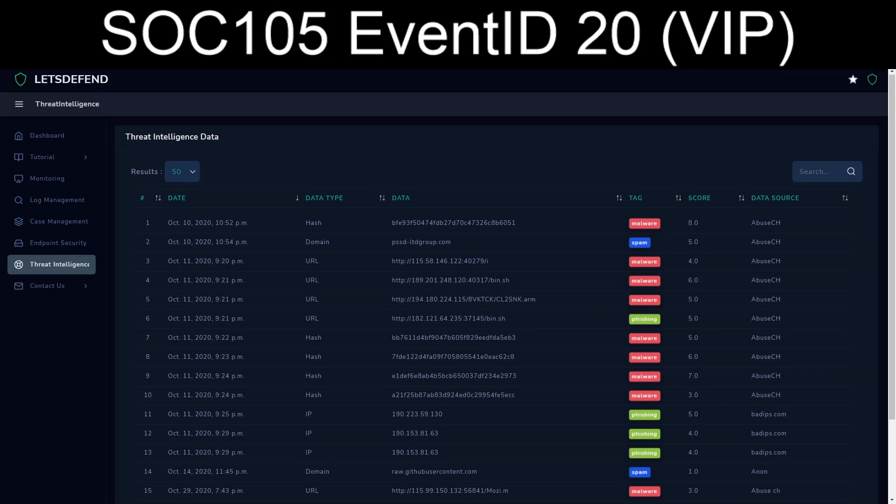
scroll(505, 310, "down", 2)
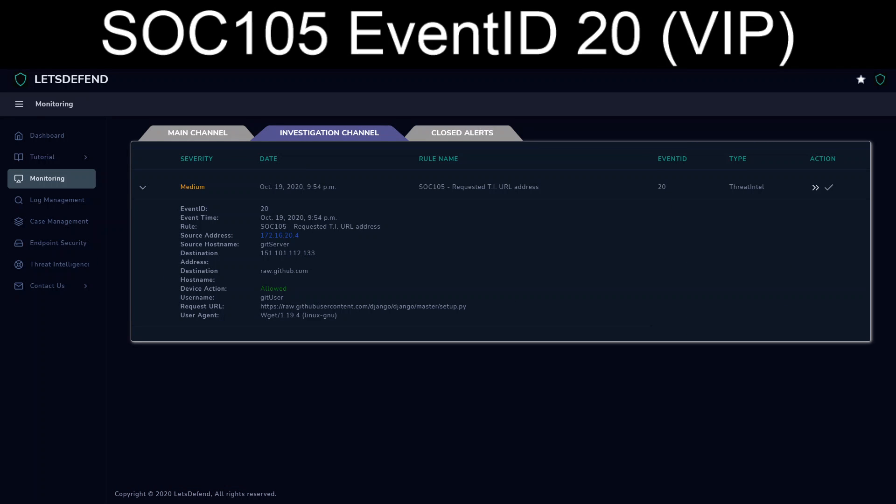
Step: Open a case for the SOC105 EventID 20 alert from the monitoring page and start its playbook
left_click(815, 187)
left_click(446, 335)
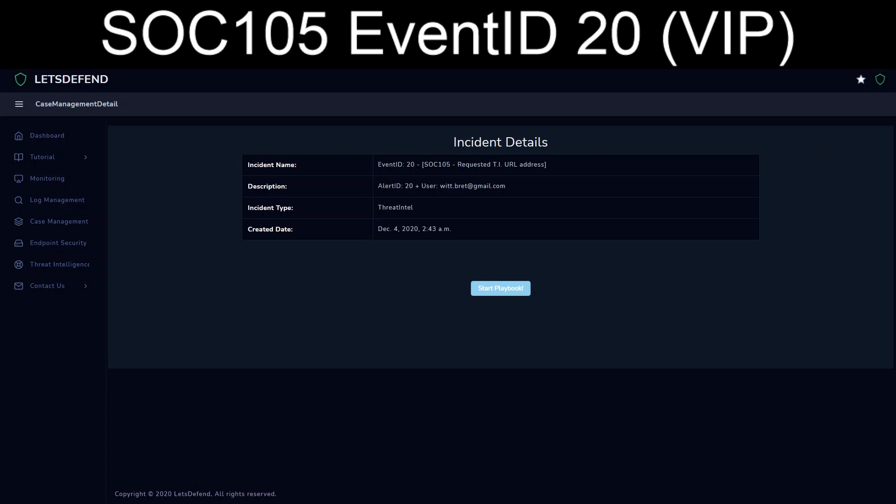
left_click(501, 288)
left_click(444, 302)
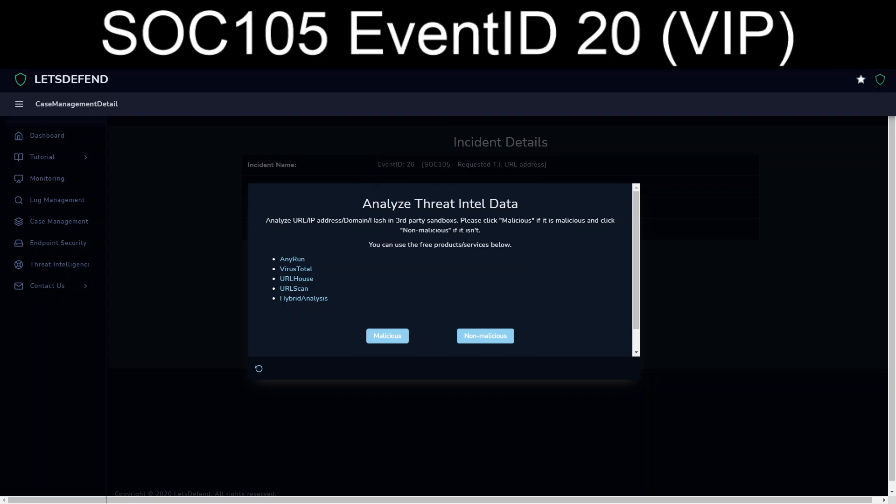
Step: Answer Non-malicious to the playbook's threat intel analysis and complete the playbook
left_click(485, 336)
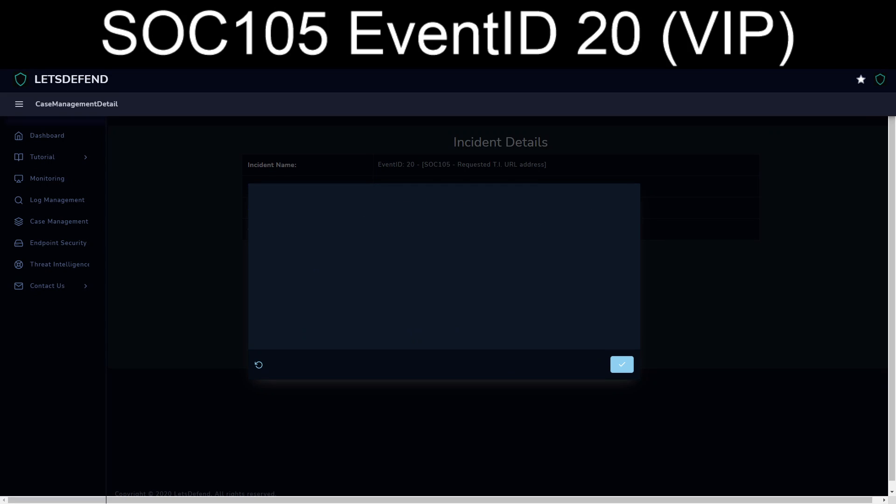
left_click(621, 365)
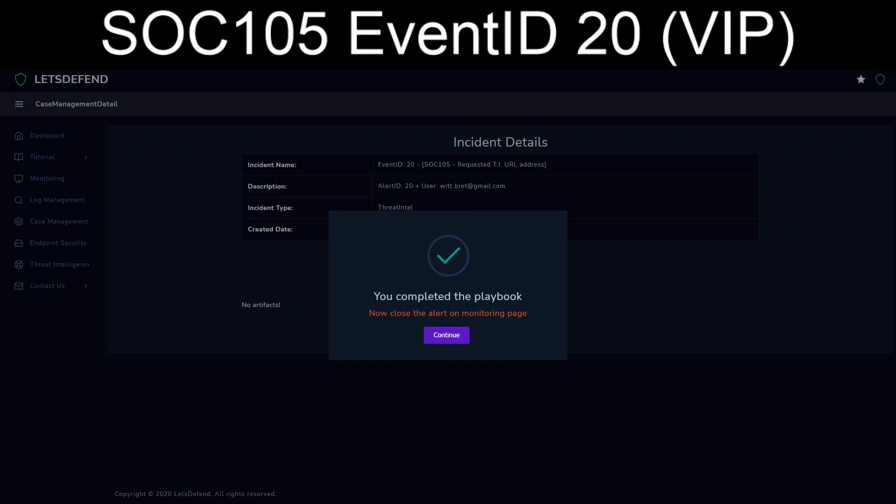
left_click(447, 335)
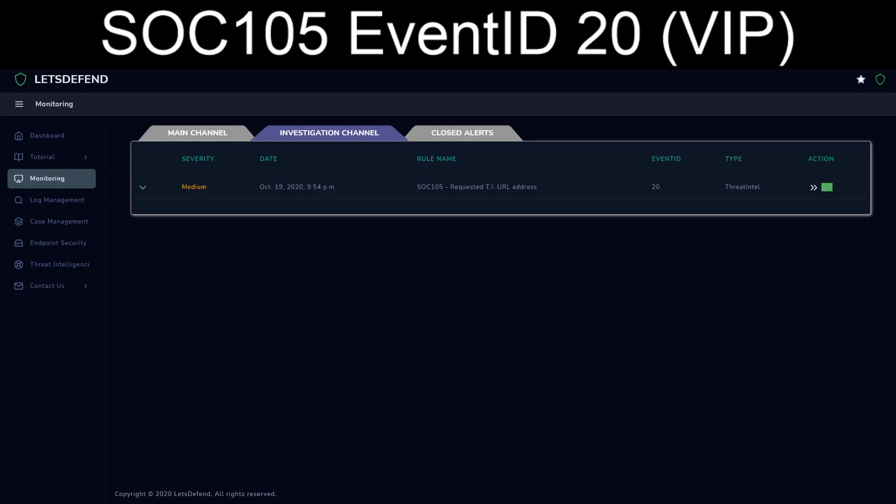
Step: Close the EventID 20 alert as True Positive with the note "Bad Threat Intel, traffic was non-malicious"
left_click(826, 187)
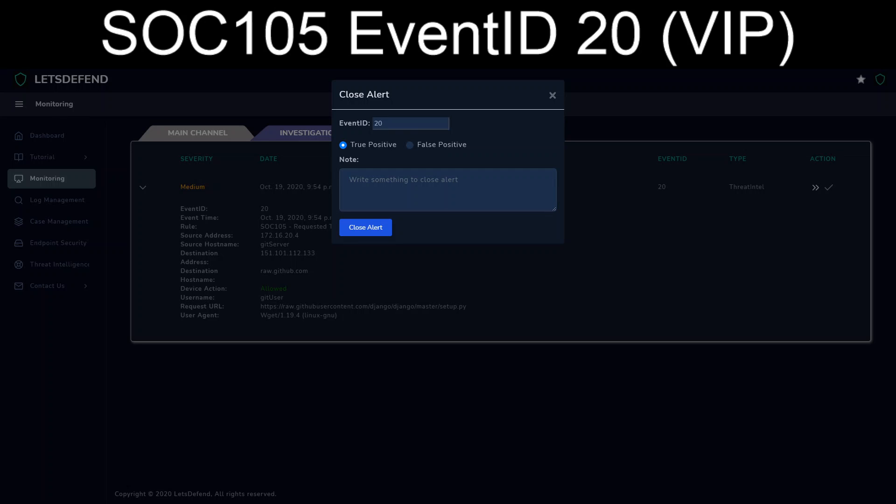
type("Bad Threat")
type(" Intel")
type(", s")
type("traffic w")
type("as non")
type("-malicious")
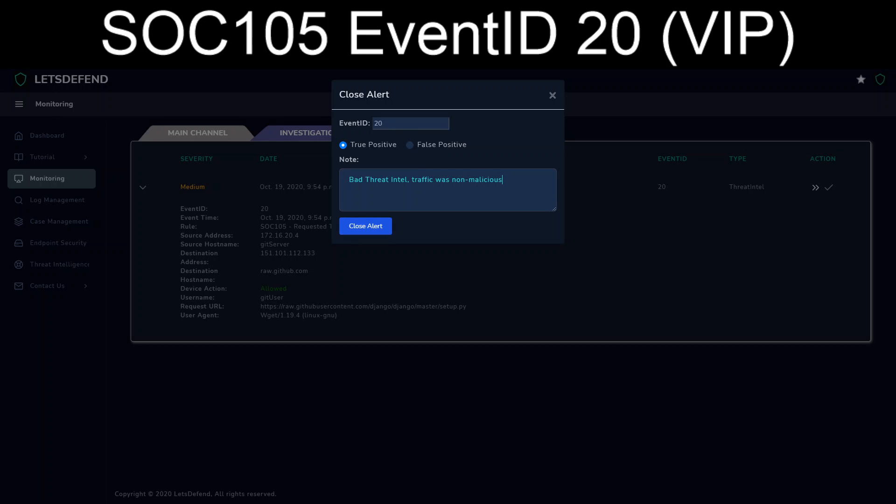
left_click(366, 227)
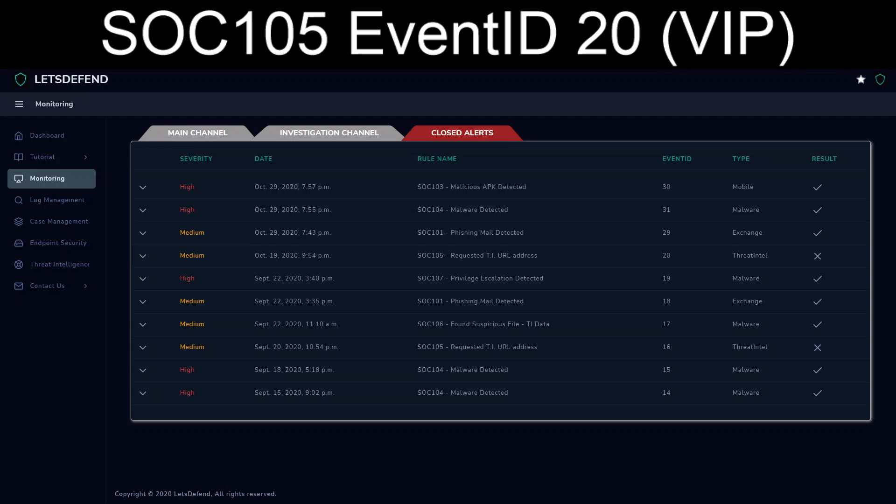
Step: Expand EventID 20 among the closed alerts and review its answer, playbook scoring and analyst note
left_click(143, 256)
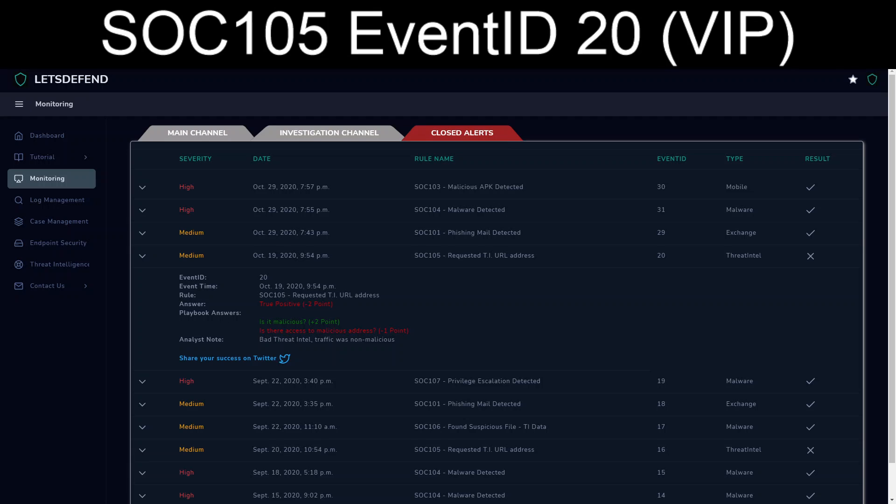
left_click_drag(402, 340, 177, 255)
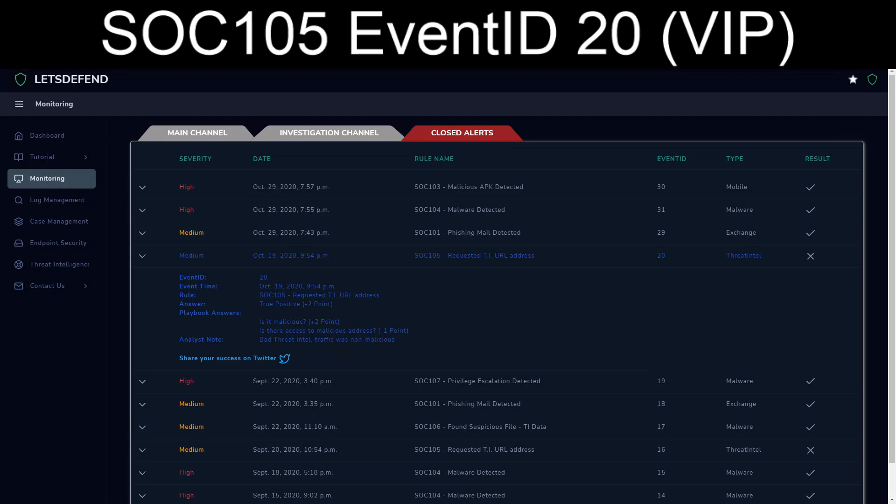
scroll(512, 287, "down", 1)
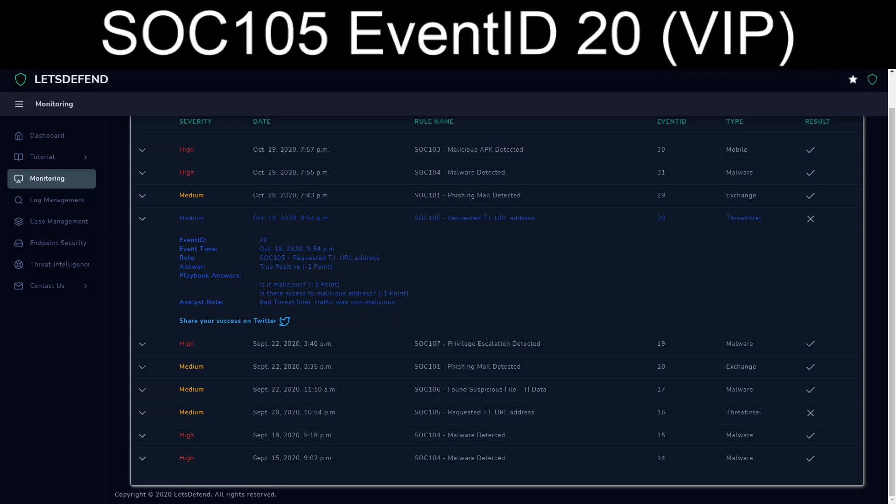
Step: Expand the closed SOC105 alert EventID 16 and compare its answer and playbook scoring with those of EventID 20
left_click(143, 413)
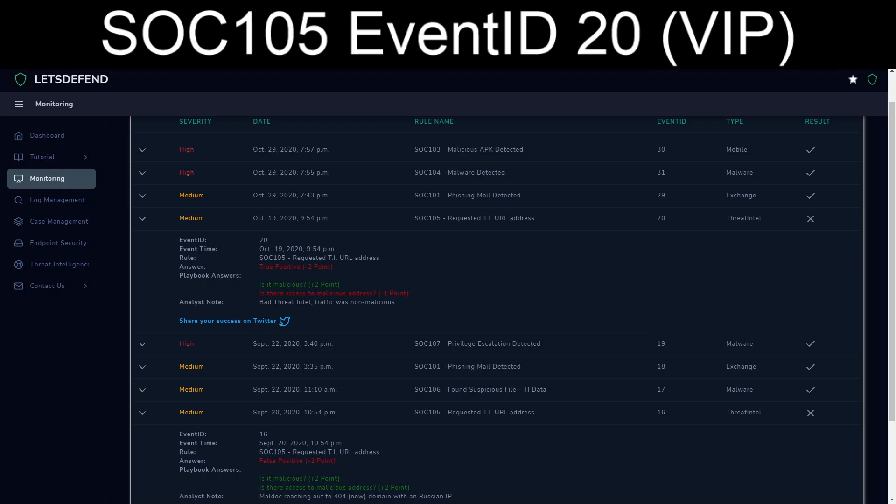
scroll(509, 308, "up", 1)
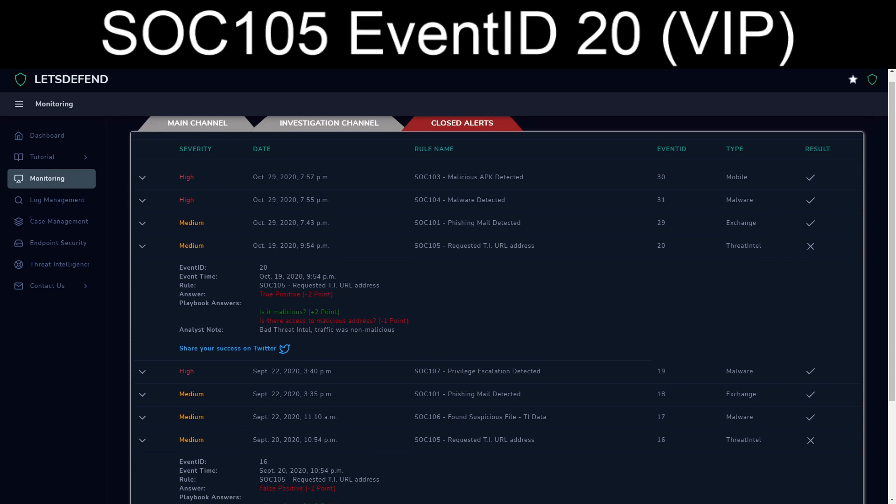
scroll(508, 308, "down", 3)
scroll(508, 308, "up", 1)
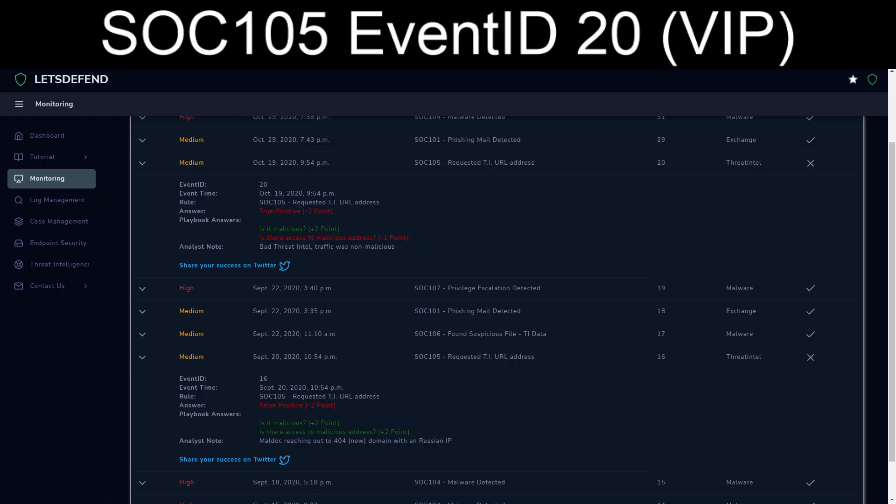
scroll(512, 289, "up", 3)
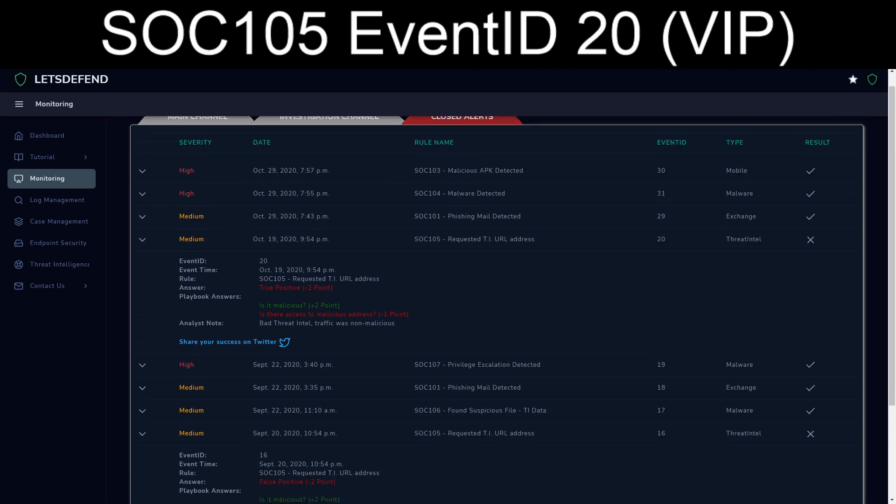